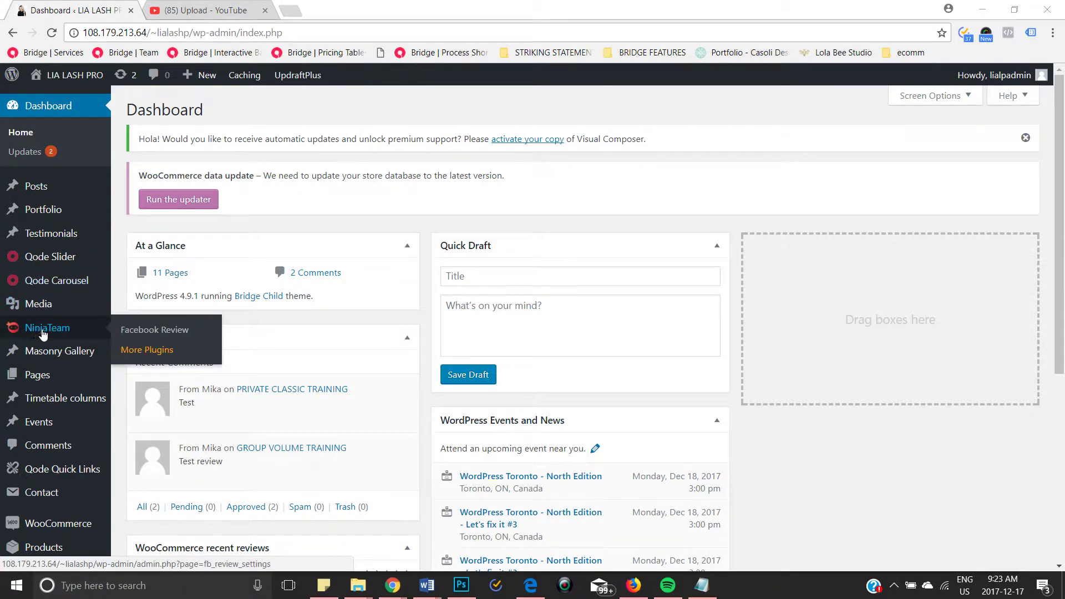
- Open the NinjaTeam Facebook Review settings, then switch to the ninjateam.org setup guide
click(167, 330)
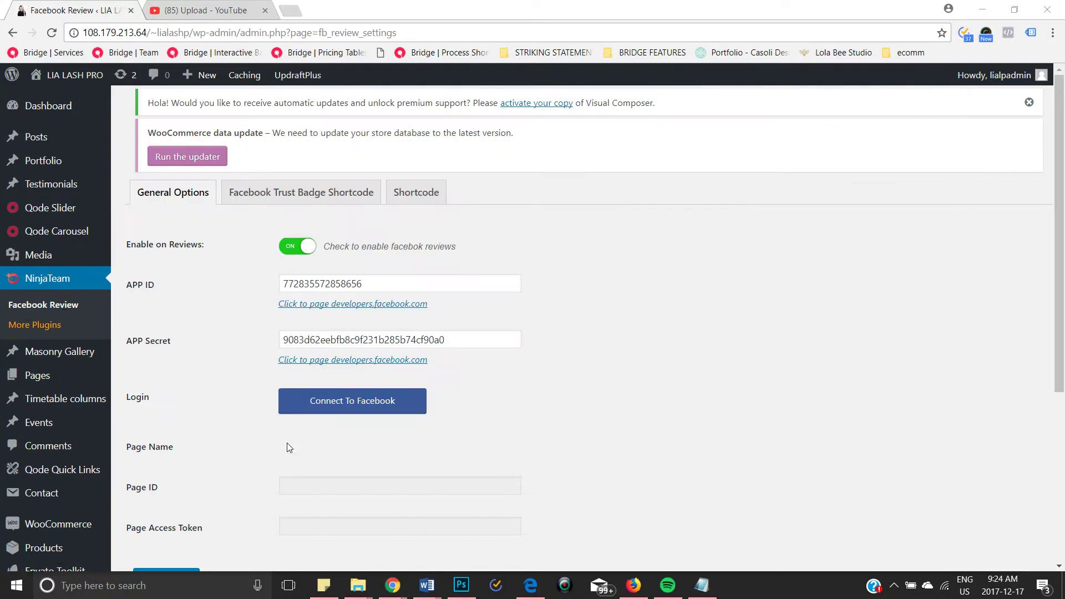
key(alt+Tab)
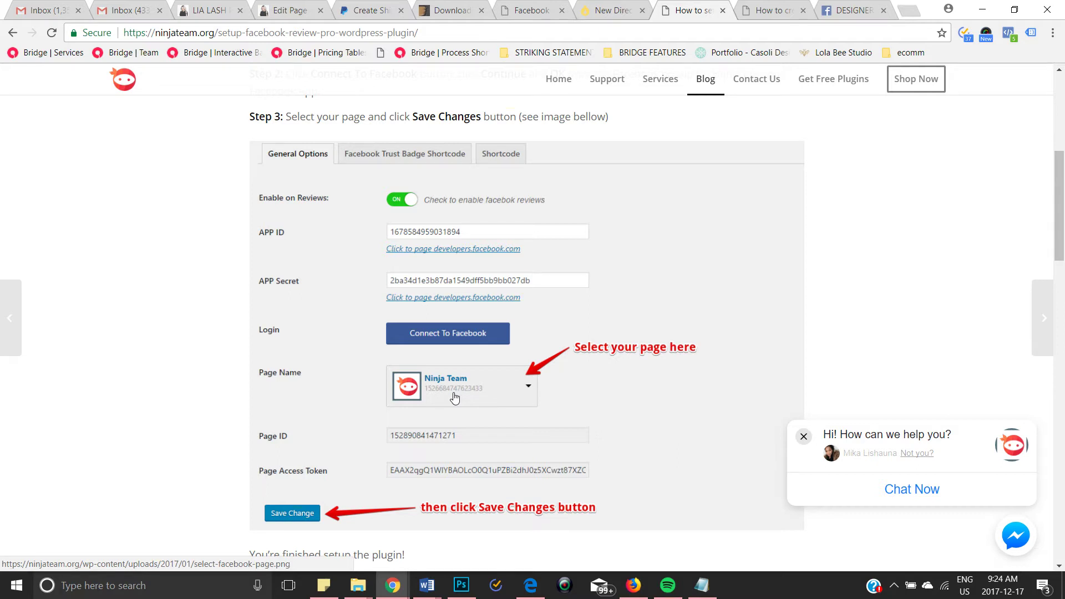
scroll(443, 458, down, 1)
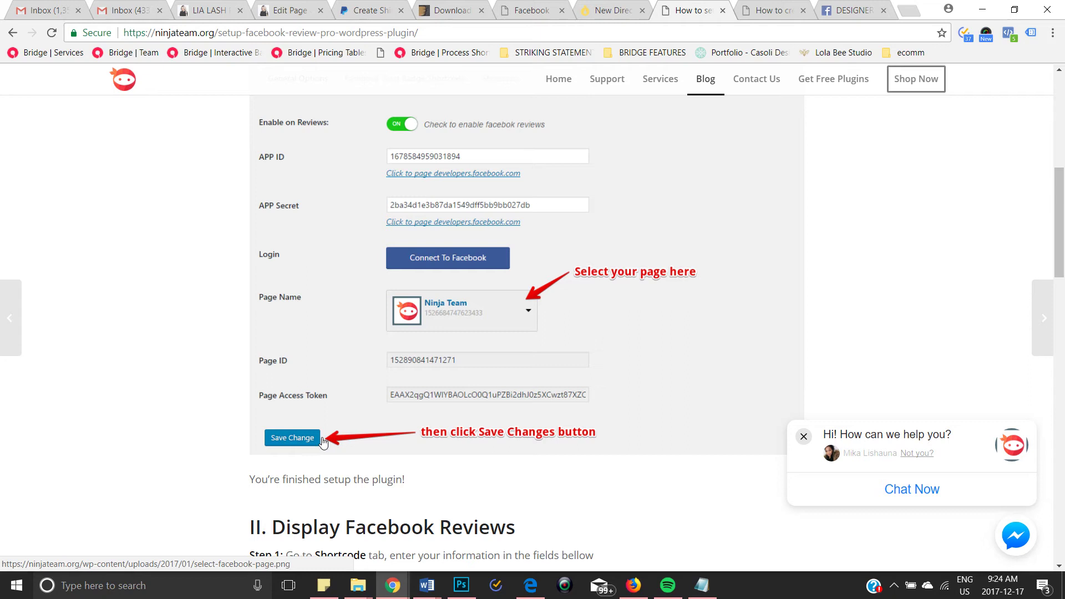
scroll(323, 441, down, 2)
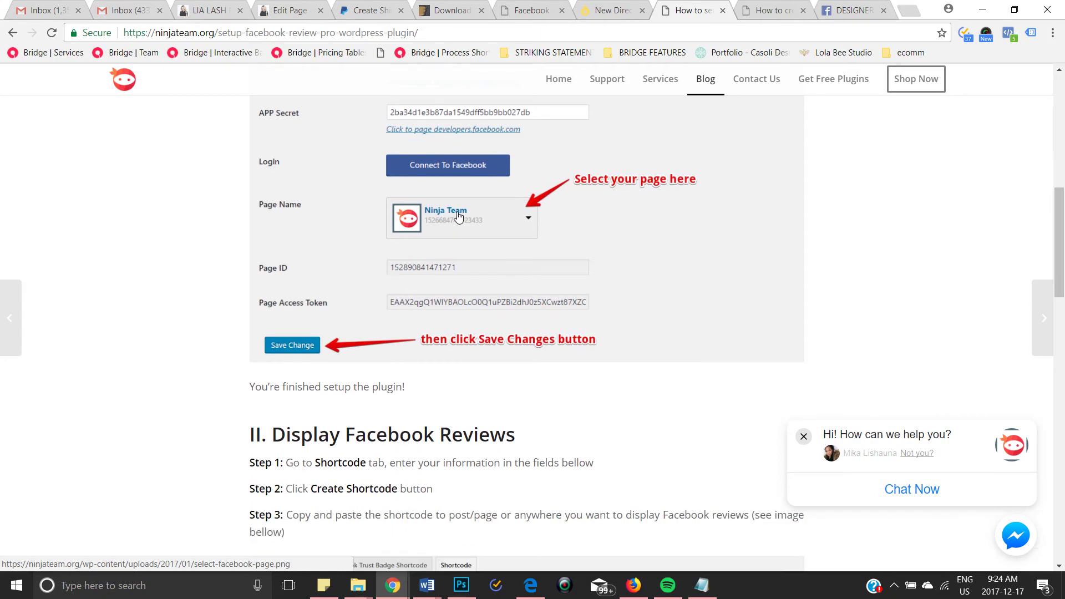